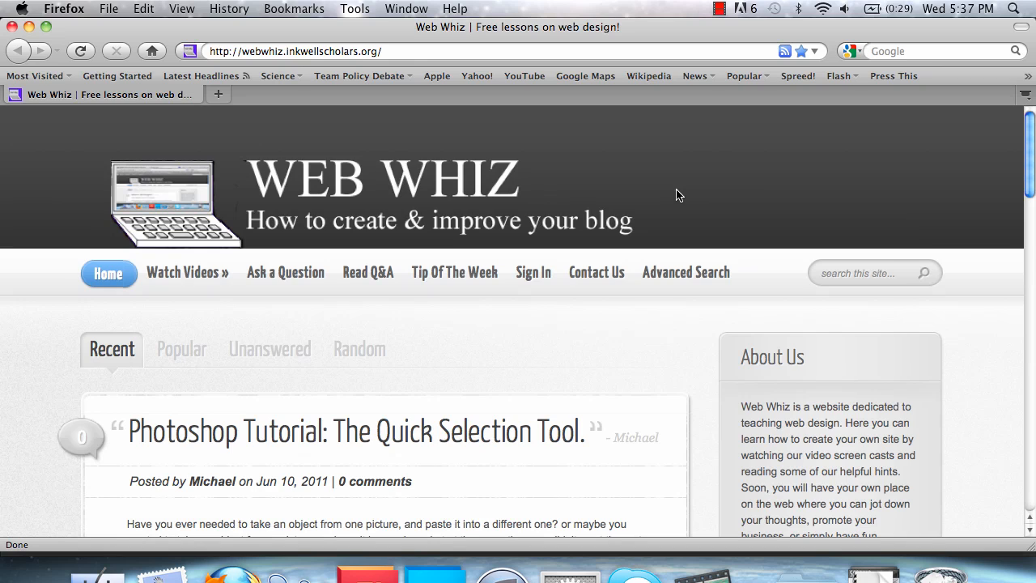
Switch from Firefox to Photoshop Elements with the biplane photo IMG_0803.jpg open
{"action": "left_click", "coordinate": [436, 573]}
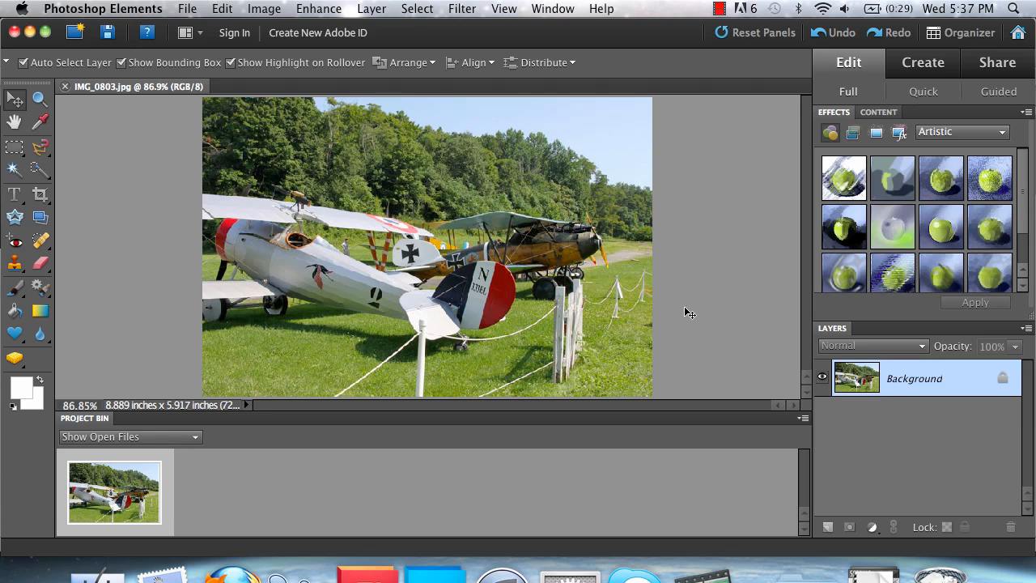
Set up a 34 px Content-Aware Spot Healing Brush and make a first heal near the front rope
{"action": "left_click", "coordinate": [40, 242]}
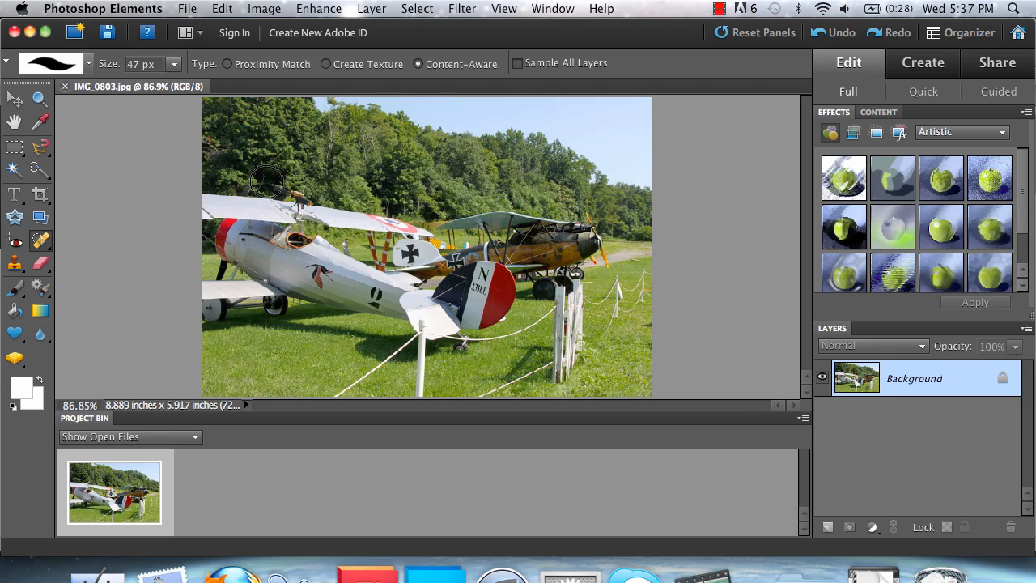
{"action": "left_click", "coordinate": [174, 65]}
{"action": "left_click_drag", "start_coordinate": [163, 83], "coordinate": [163, 84]}
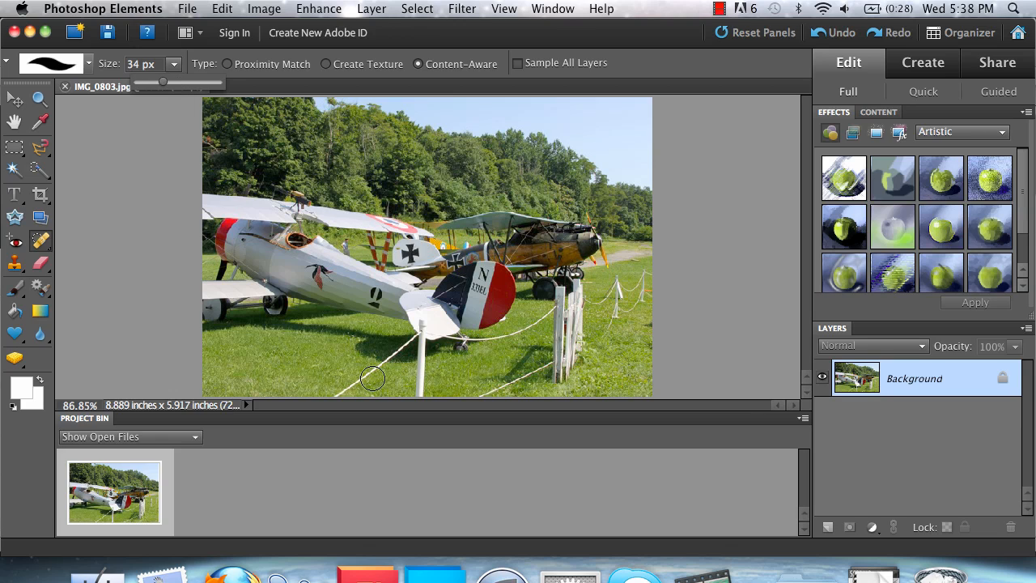
{"action": "left_click", "coordinate": [140, 140]}
{"action": "left_click", "coordinate": [140, 140]}
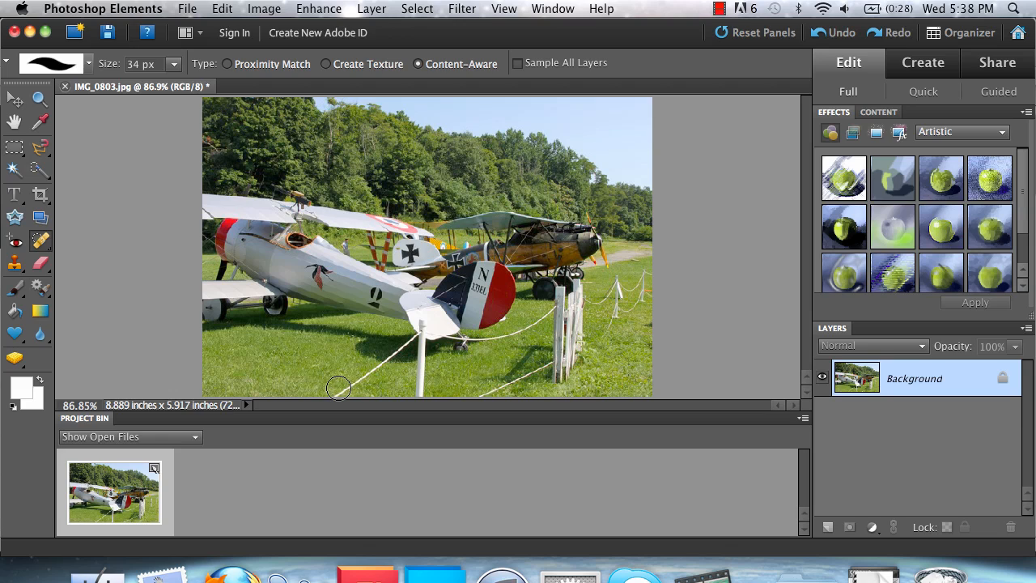
Paint out the ropes crossing the lower grass and the rope running toward the right posts
{"action": "left_click_drag", "start_coordinate": [339, 384], "coordinate": [402, 344]}
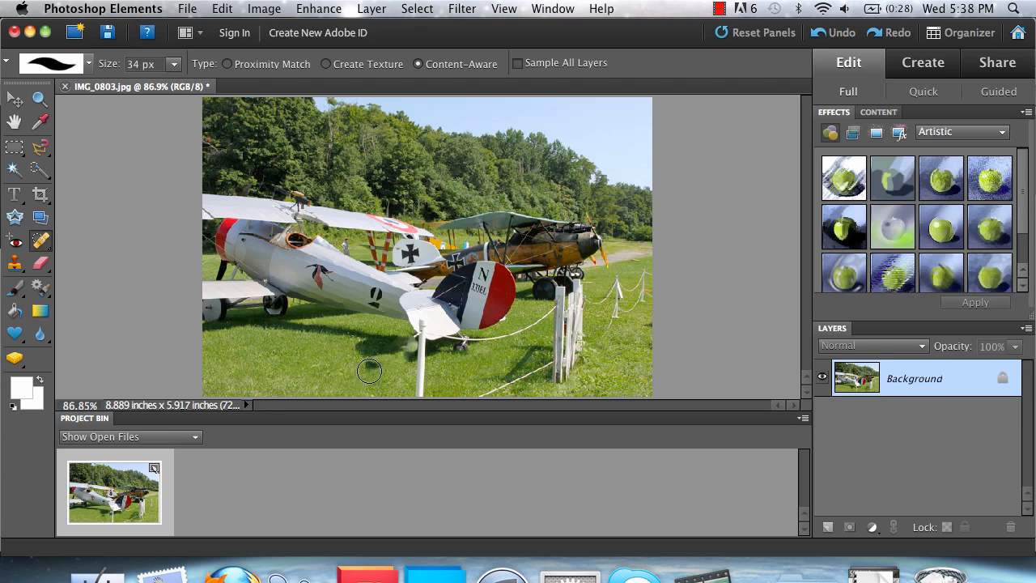
{"action": "left_click_drag", "start_coordinate": [371, 372], "coordinate": [395, 377]}
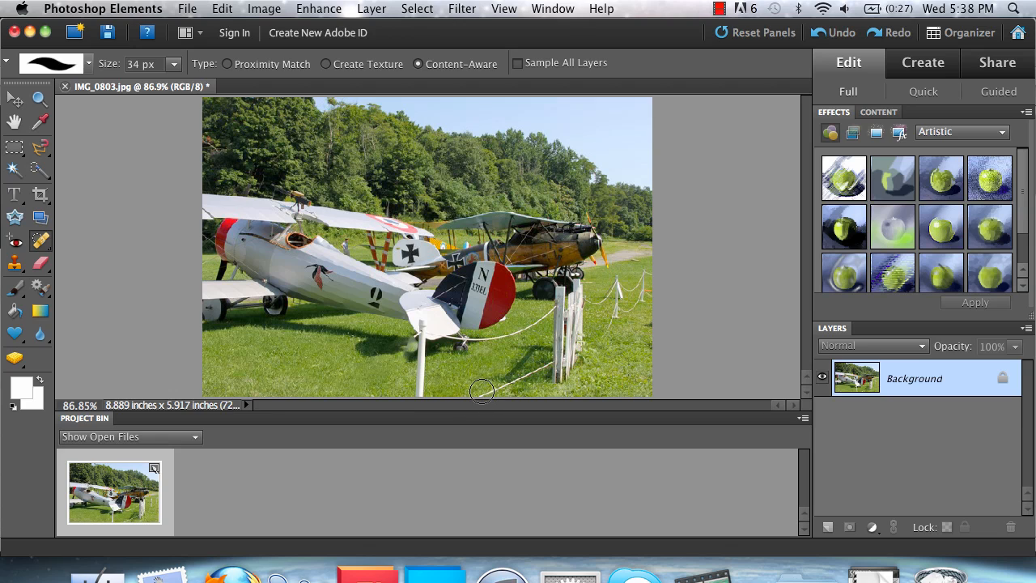
{"action": "mouse_move", "coordinate": [476, 391]}
{"action": "left_mouse_down"}
{"action": "mouse_move", "coordinate": [578, 370]}
{"action": "mouse_move", "coordinate": [579, 358]}
{"action": "mouse_move", "coordinate": [541, 373]}
{"action": "mouse_move", "coordinate": [574, 349]}
{"action": "mouse_move", "coordinate": [579, 290]}
{"action": "mouse_move", "coordinate": [600, 302]}
{"action": "mouse_move", "coordinate": [652, 274]}
{"action": "mouse_move", "coordinate": [620, 311]}
{"action": "mouse_move", "coordinate": [563, 296]}
{"action": "mouse_move", "coordinate": [564, 339]}
{"action": "mouse_move", "coordinate": [562, 313]}
{"action": "mouse_move", "coordinate": [491, 341]}
{"action": "left_mouse_up"}
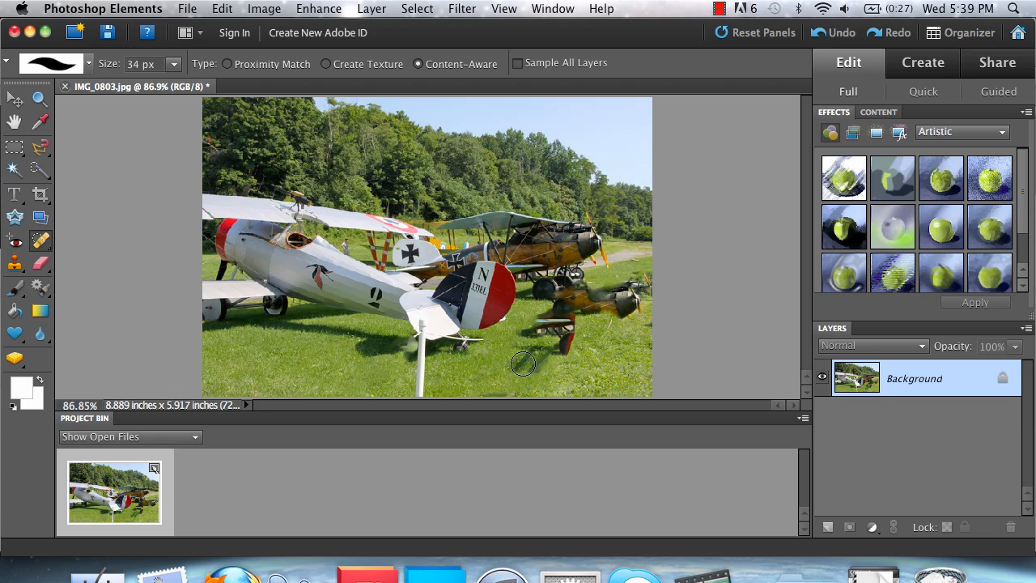
Heal the copied plane nose and stray plane fragments out of the grass beside the wheels
{"action": "mouse_move", "coordinate": [521, 365]}
{"action": "left_mouse_down"}
{"action": "mouse_move", "coordinate": [564, 347]}
{"action": "mouse_move", "coordinate": [569, 331]}
{"action": "mouse_move", "coordinate": [524, 330]}
{"action": "mouse_move", "coordinate": [544, 315]}
{"action": "mouse_move", "coordinate": [637, 308]}
{"action": "mouse_move", "coordinate": [606, 333]}
{"action": "mouse_move", "coordinate": [647, 283]}
{"action": "mouse_move", "coordinate": [558, 300]}
{"action": "left_mouse_up"}
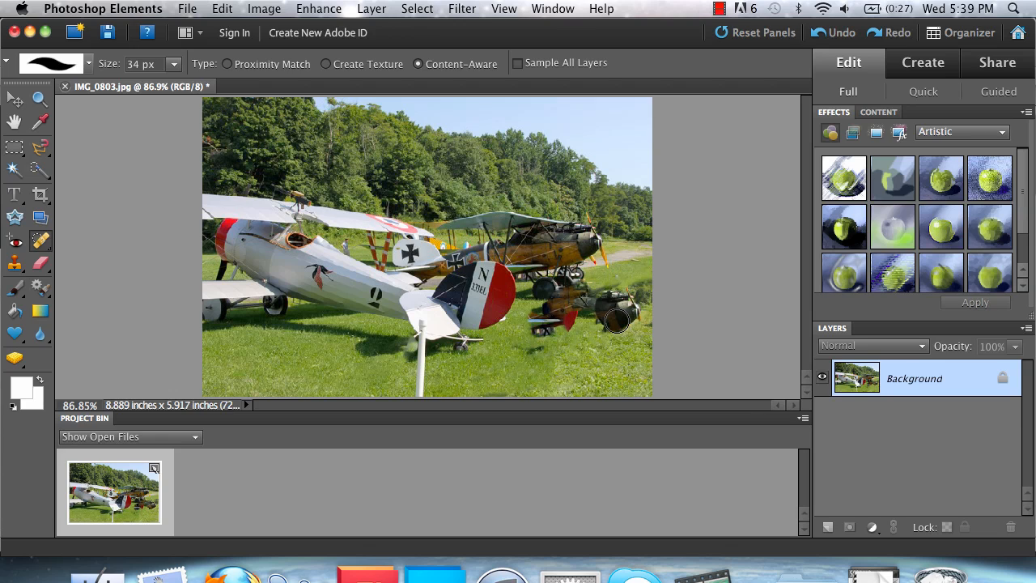
{"action": "mouse_move", "coordinate": [617, 321]}
{"action": "left_mouse_down"}
{"action": "mouse_move", "coordinate": [643, 287]}
{"action": "mouse_move", "coordinate": [647, 300]}
{"action": "mouse_move", "coordinate": [643, 308]}
{"action": "mouse_move", "coordinate": [639, 282]}
{"action": "left_mouse_up"}
{"action": "mouse_move", "coordinate": [635, 323]}
{"action": "left_mouse_down"}
{"action": "mouse_move", "coordinate": [647, 325]}
{"action": "mouse_move", "coordinate": [620, 292]}
{"action": "mouse_move", "coordinate": [595, 323]}
{"action": "mouse_move", "coordinate": [620, 309]}
{"action": "mouse_move", "coordinate": [612, 291]}
{"action": "mouse_move", "coordinate": [594, 311]}
{"action": "left_mouse_up"}
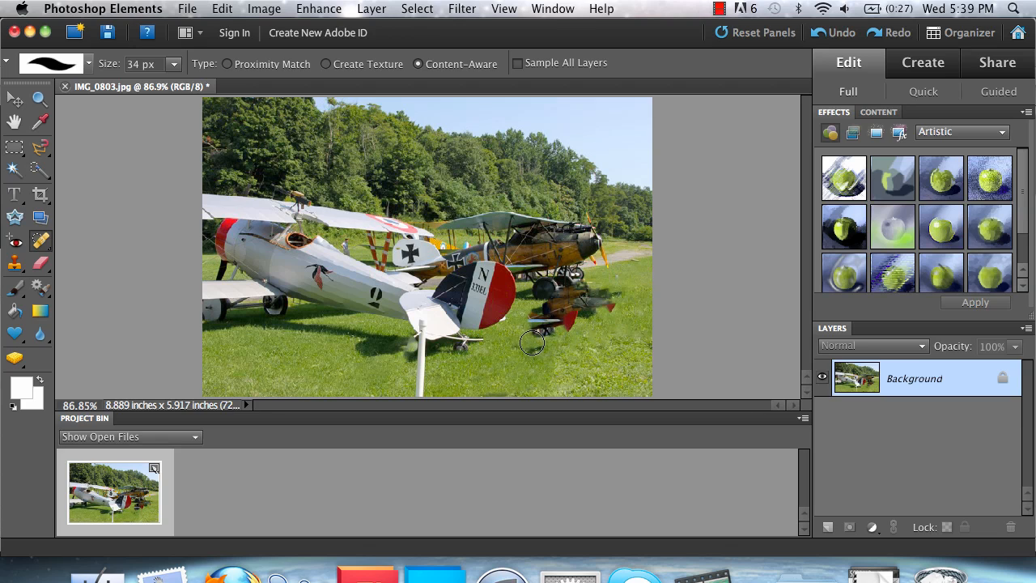
{"action": "mouse_move", "coordinate": [532, 341]}
{"action": "left_mouse_down"}
{"action": "mouse_move", "coordinate": [541, 318]}
{"action": "mouse_move", "coordinate": [562, 316]}
{"action": "mouse_move", "coordinate": [548, 337]}
{"action": "mouse_move", "coordinate": [513, 349]}
{"action": "mouse_move", "coordinate": [612, 301]}
{"action": "mouse_move", "coordinate": [562, 328]}
{"action": "left_mouse_up"}
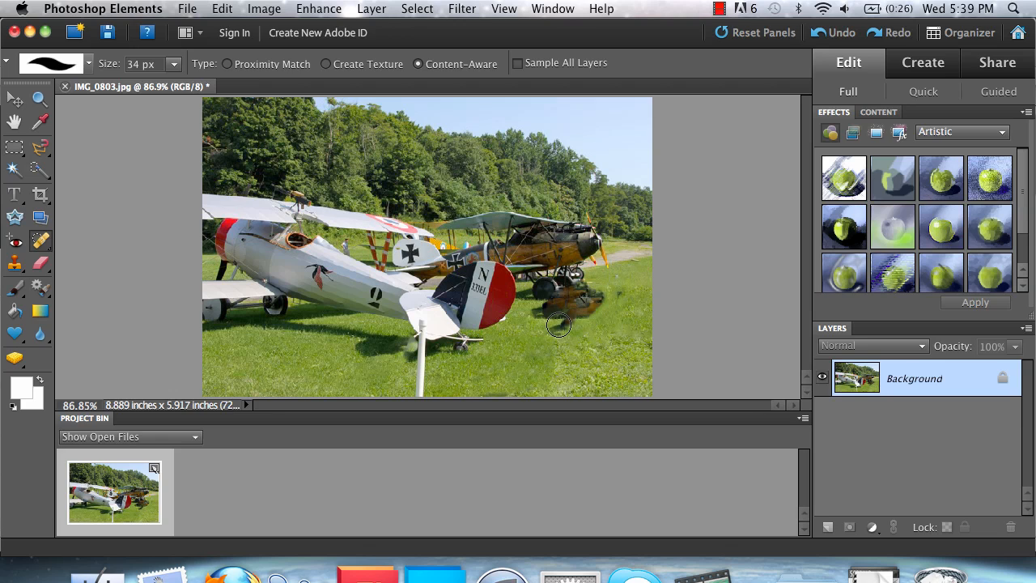
Touch up the brown smear, dark shadow, reddish patch and debris next to the wheel
{"action": "left_click", "coordinate": [562, 328]}
{"action": "mouse_move", "coordinate": [561, 312]}
{"action": "left_mouse_down"}
{"action": "mouse_move", "coordinate": [603, 302]}
{"action": "mouse_move", "coordinate": [591, 297]}
{"action": "left_mouse_up"}
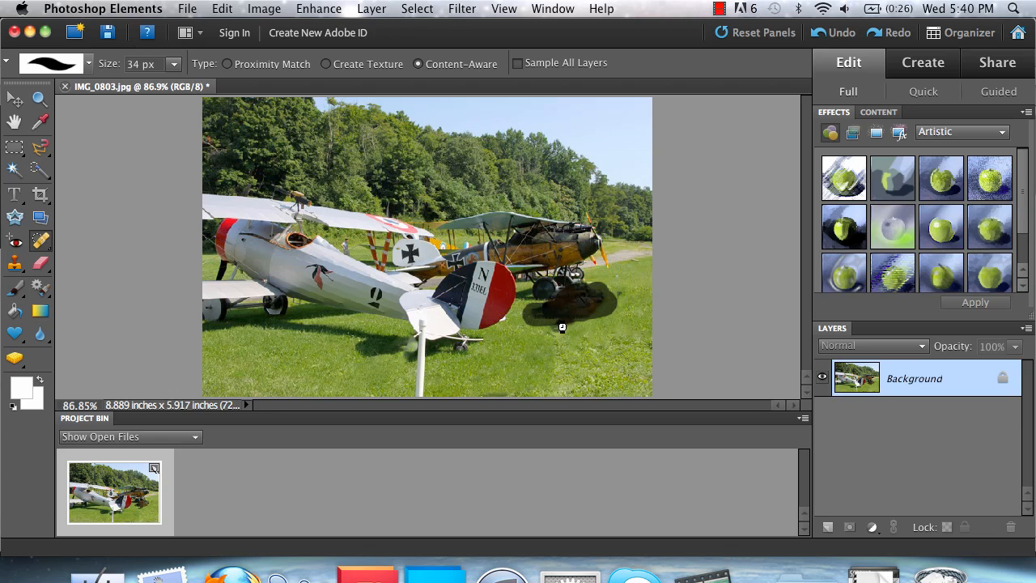
{"action": "mouse_move", "coordinate": [589, 306]}
{"action": "left_mouse_down"}
{"action": "mouse_move", "coordinate": [577, 293]}
{"action": "mouse_move", "coordinate": [555, 316]}
{"action": "mouse_move", "coordinate": [588, 296]}
{"action": "mouse_move", "coordinate": [544, 318]}
{"action": "left_mouse_up"}
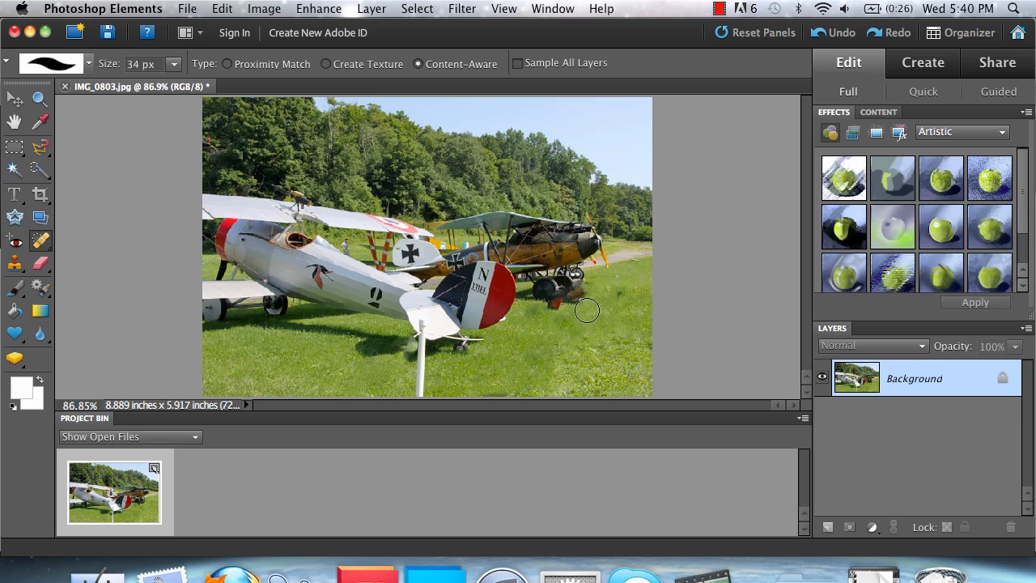
{"action": "left_click_drag", "start_coordinate": [581, 301], "coordinate": [550, 314]}
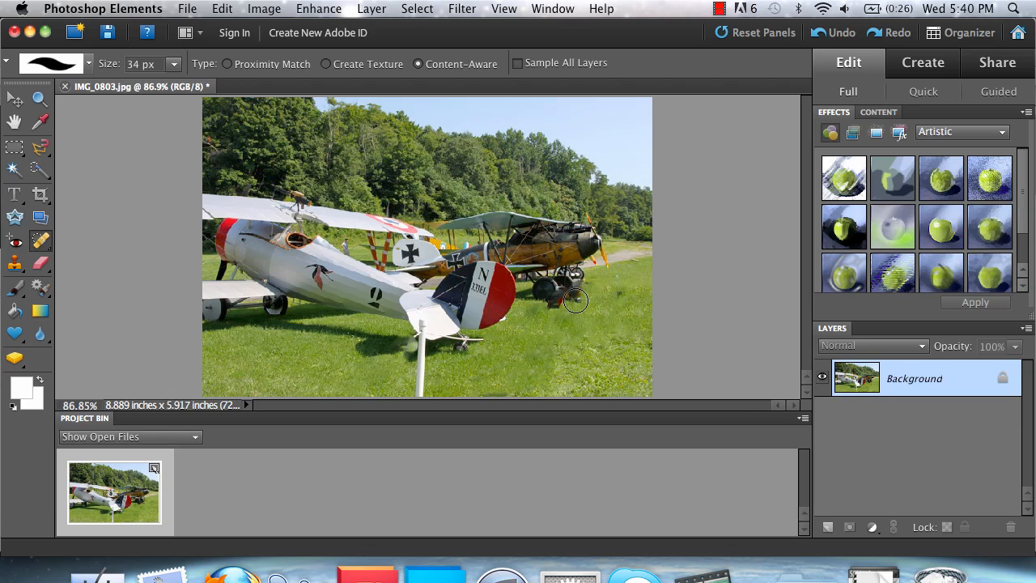
{"action": "left_click_drag", "start_coordinate": [563, 304], "coordinate": [578, 297]}
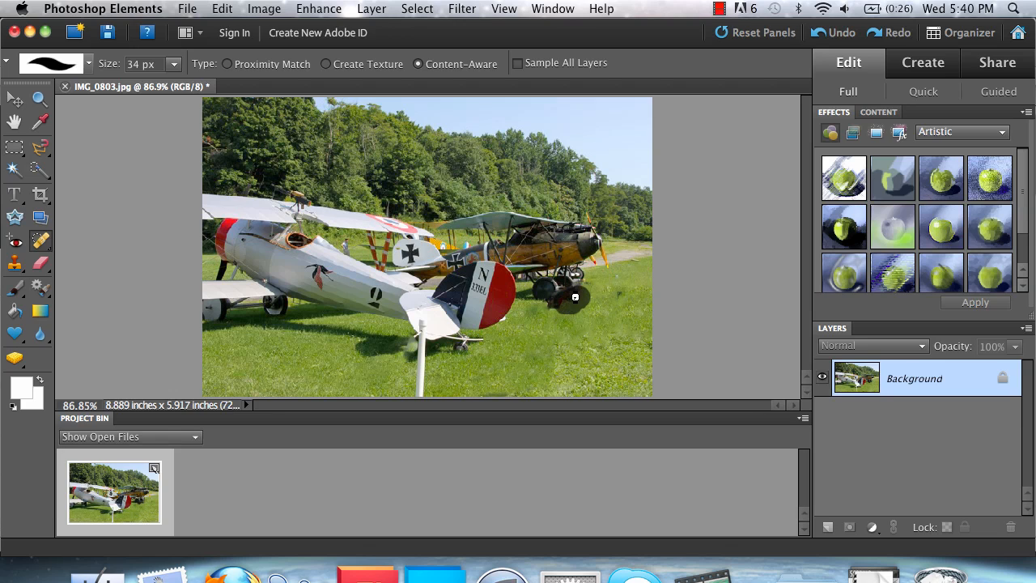
{"action": "left_click", "coordinate": [567, 304]}
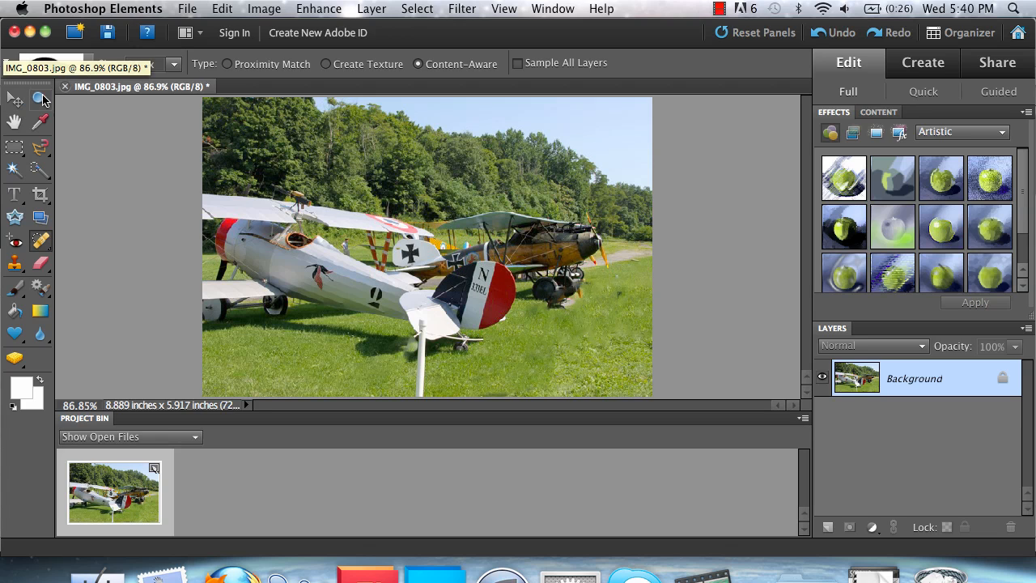
Zoom to 200% on the grass around the plane's wheels
{"action": "left_click", "coordinate": [41, 99]}
{"action": "left_click", "coordinate": [561, 304]}
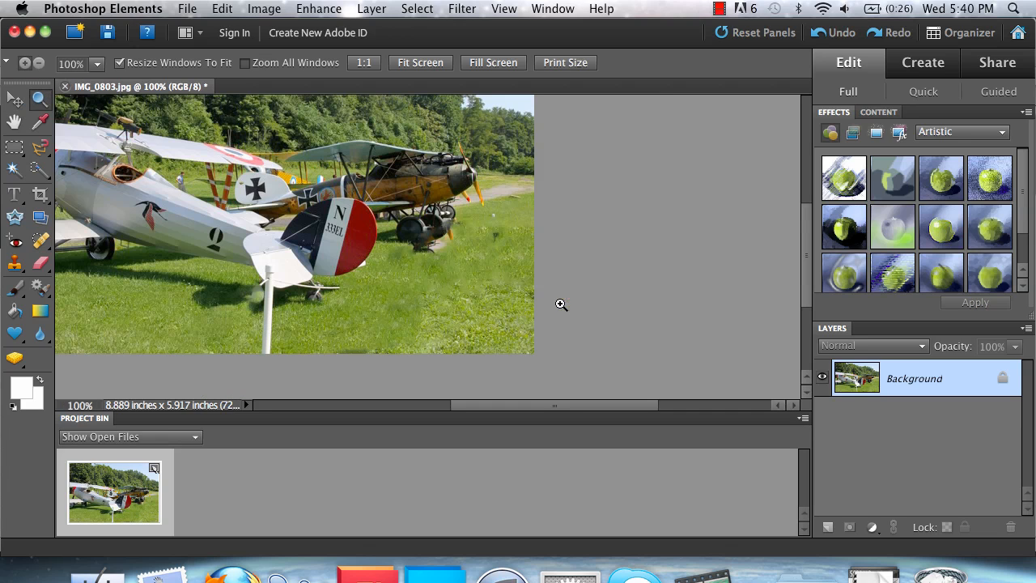
{"action": "left_click", "coordinate": [443, 254]}
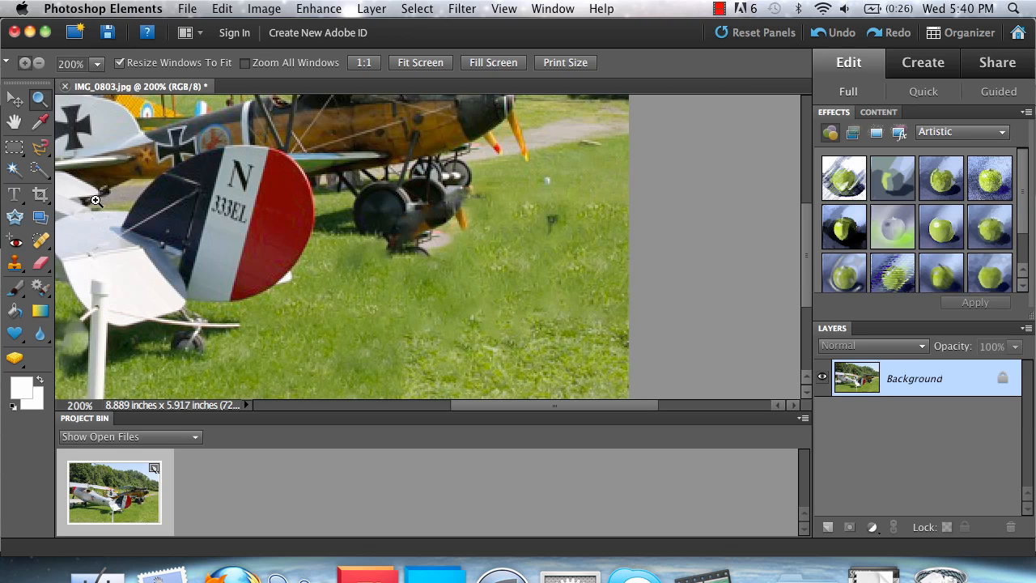
Shrink the healing brush to 21 px and heal the small spots beside the wheel
{"action": "left_click", "coordinate": [43, 241]}
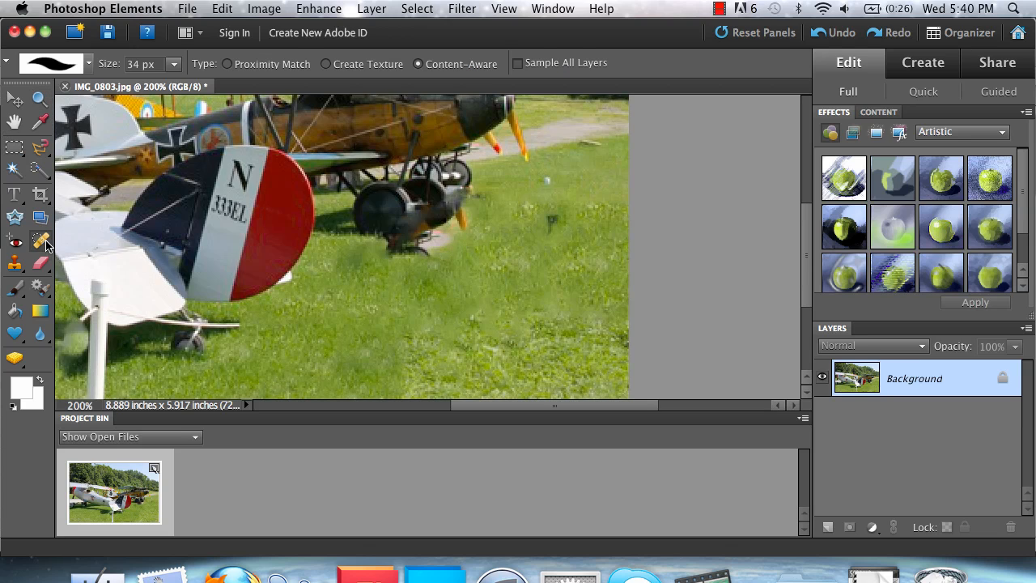
{"action": "left_click", "coordinate": [175, 65]}
{"action": "left_click_drag", "start_coordinate": [170, 82], "coordinate": [163, 82]}
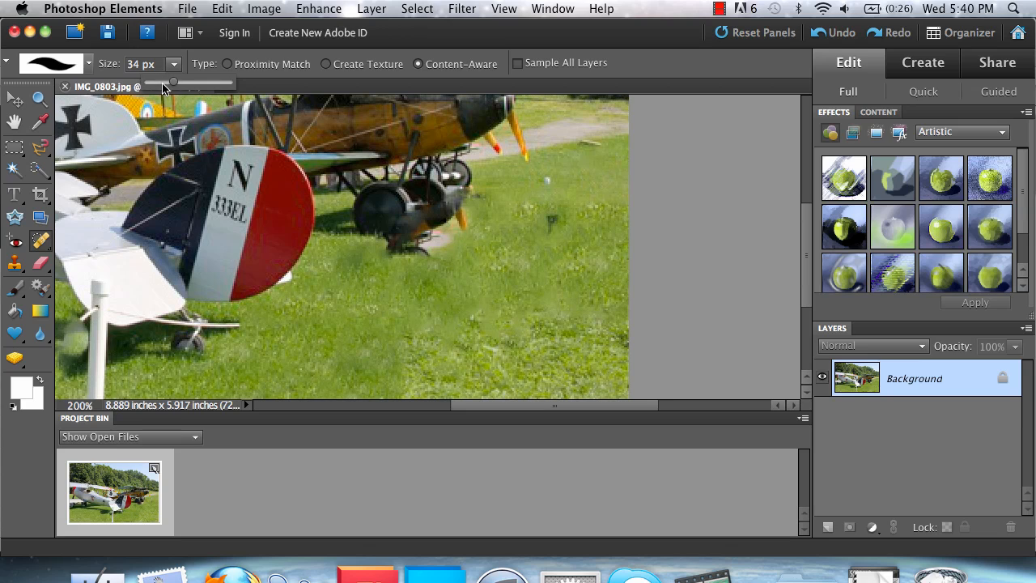
{"action": "mouse_move", "coordinate": [438, 253]}
{"action": "left_mouse_down"}
{"action": "mouse_move", "coordinate": [394, 256]}
{"action": "mouse_move", "coordinate": [445, 243]}
{"action": "mouse_move", "coordinate": [466, 230]}
{"action": "mouse_move", "coordinate": [462, 221]}
{"action": "mouse_move", "coordinate": [399, 243]}
{"action": "mouse_move", "coordinate": [515, 252]}
{"action": "mouse_move", "coordinate": [569, 239]}
{"action": "mouse_move", "coordinate": [547, 219]}
{"action": "left_mouse_up"}
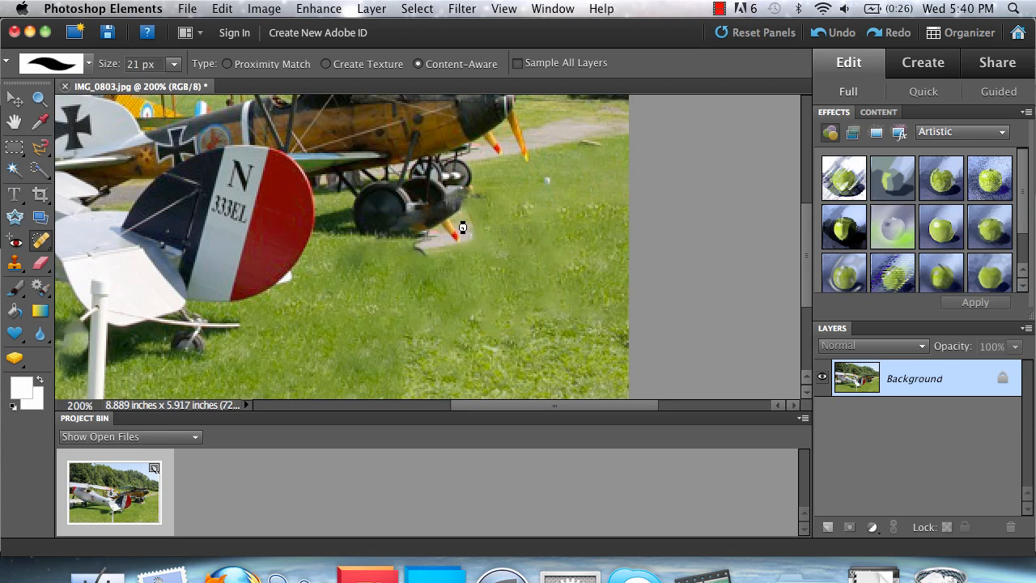
{"action": "left_click_drag", "start_coordinate": [455, 230], "coordinate": [424, 243]}
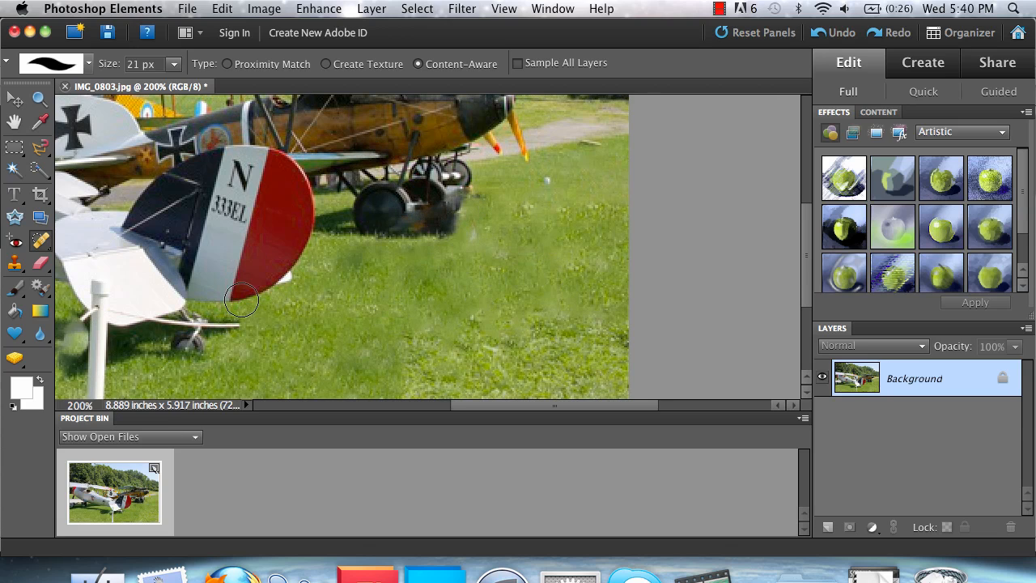
Heal away the landing-gear wire tip and the white pole from its base upward
{"action": "left_click_drag", "start_coordinate": [231, 329], "coordinate": [231, 330]}
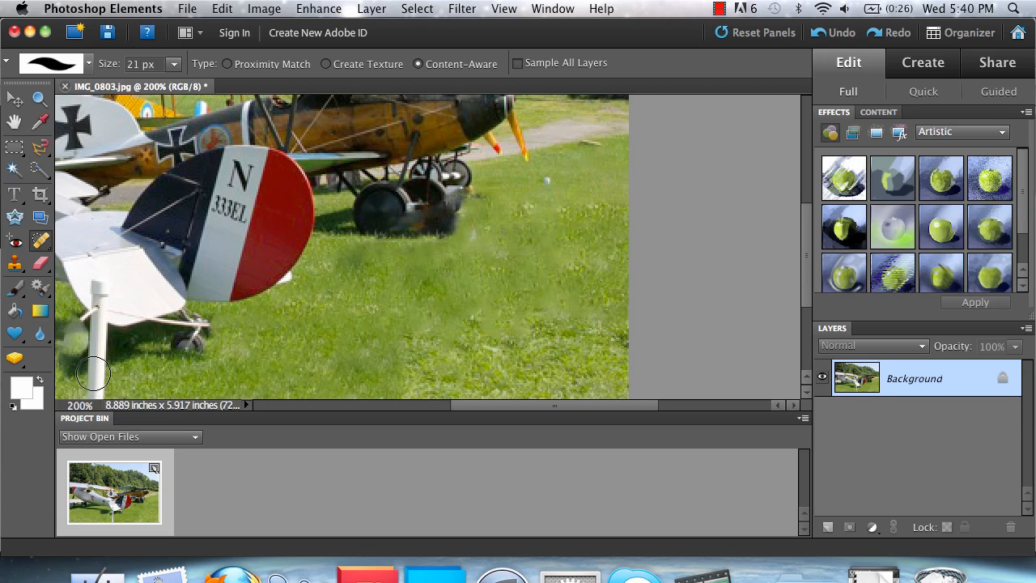
{"action": "scroll", "coordinate": [94, 381], "scroll_direction": "down", "scroll_amount": 2}
{"action": "scroll", "coordinate": [95, 381], "scroll_direction": "left", "scroll_amount": 2}
{"action": "scroll", "coordinate": [95, 380], "scroll_direction": "down", "scroll_amount": 1}
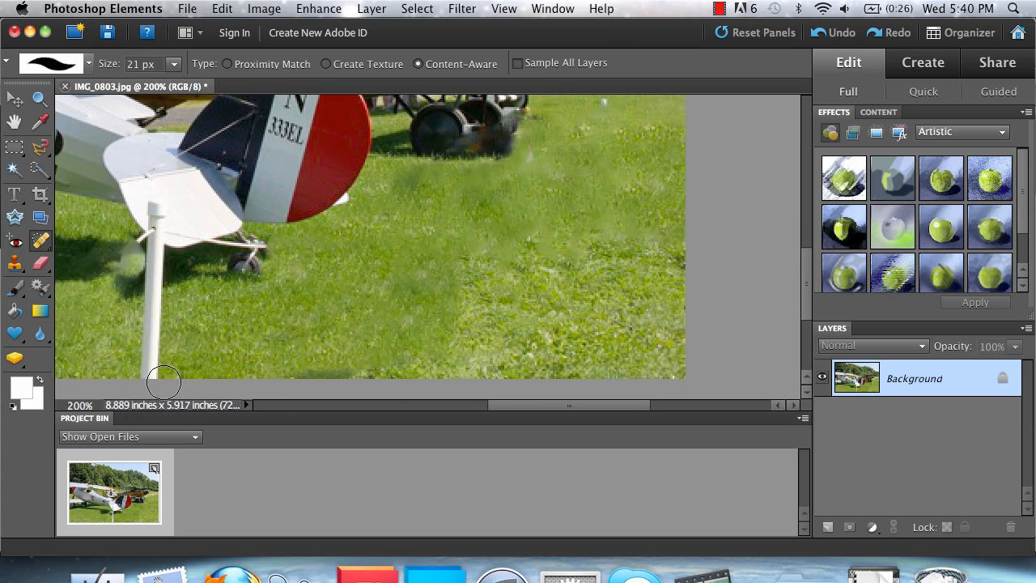
{"action": "left_click_drag", "start_coordinate": [153, 376], "coordinate": [150, 275]}
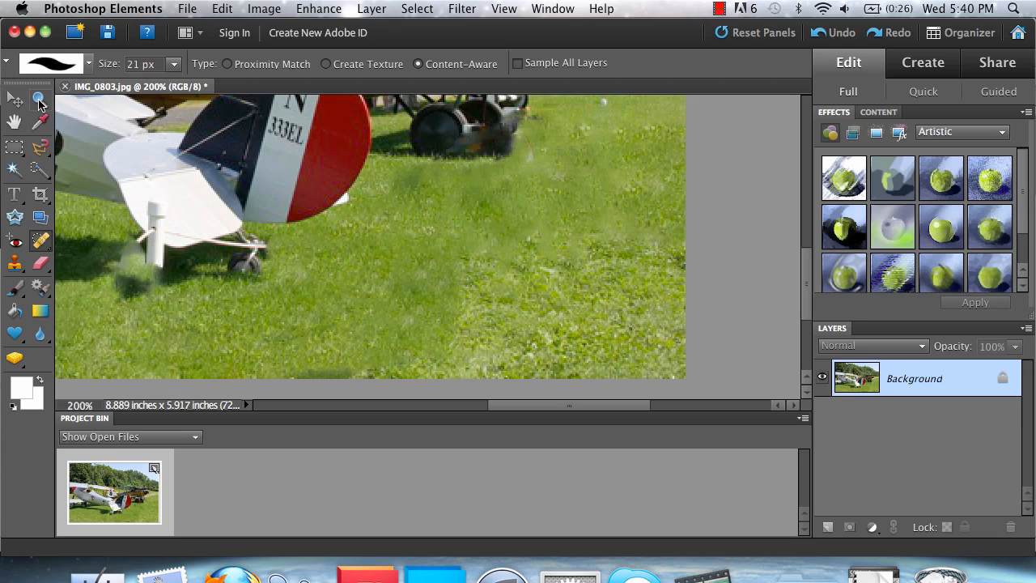
Set the zoom level to 100% to review the healed grass
{"action": "left_click", "coordinate": [40, 99]}
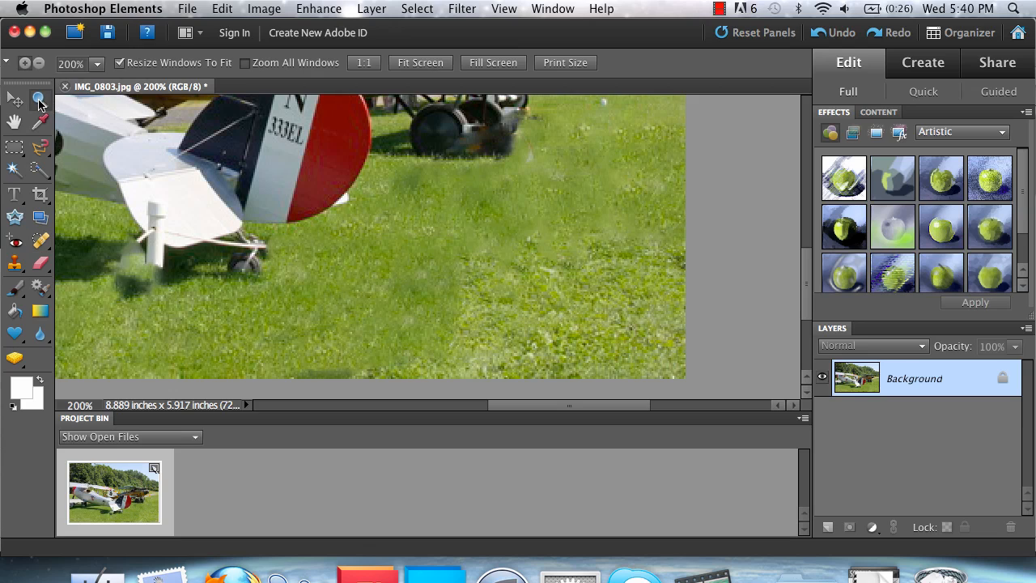
{"action": "left_click", "coordinate": [80, 64]}
{"action": "type", "text": "100"}
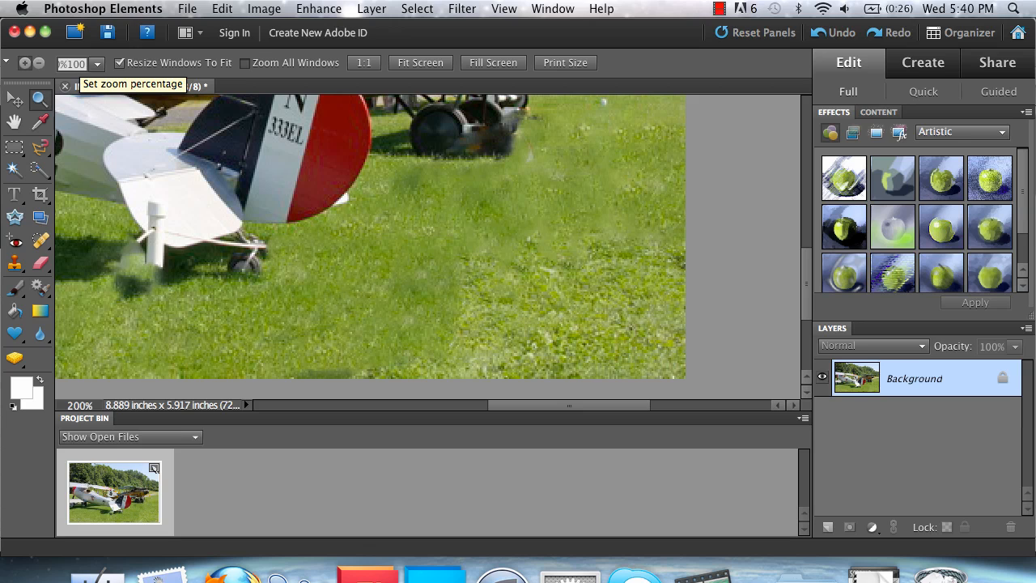
{"action": "key", "text": "BackSpace"}
{"action": "key", "text": "Return"}
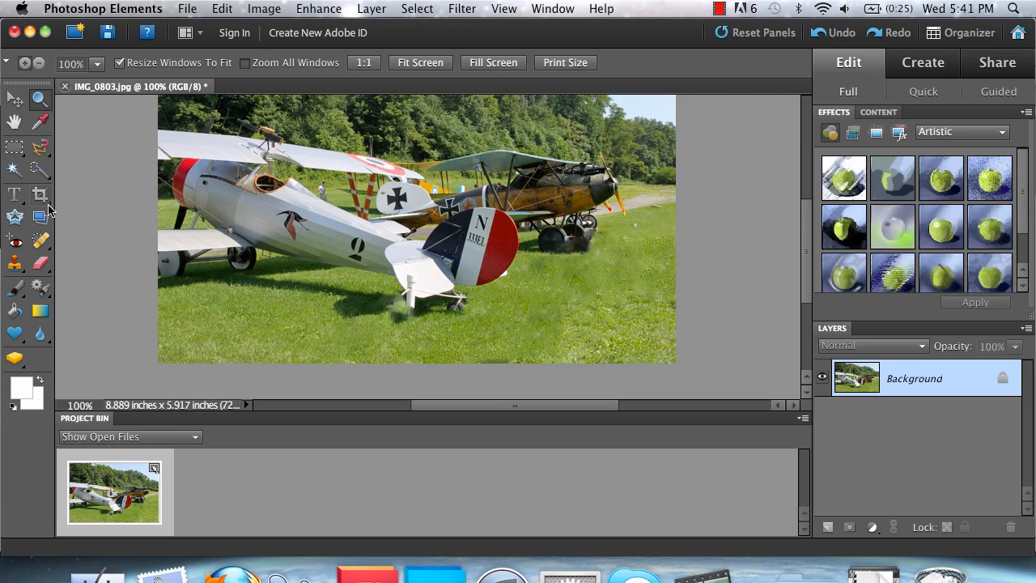
{"action": "left_click", "coordinate": [41, 241]}
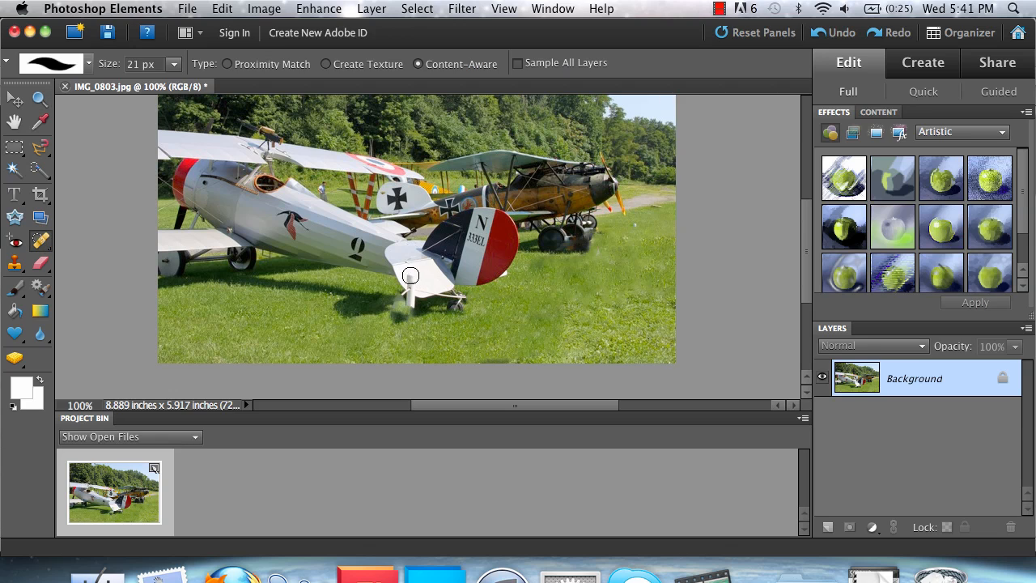
Zoom in to 400% on the plane's tail and reduce the healing brush to 10 px
{"action": "left_click", "coordinate": [40, 99]}
{"action": "left_click", "coordinate": [408, 283]}
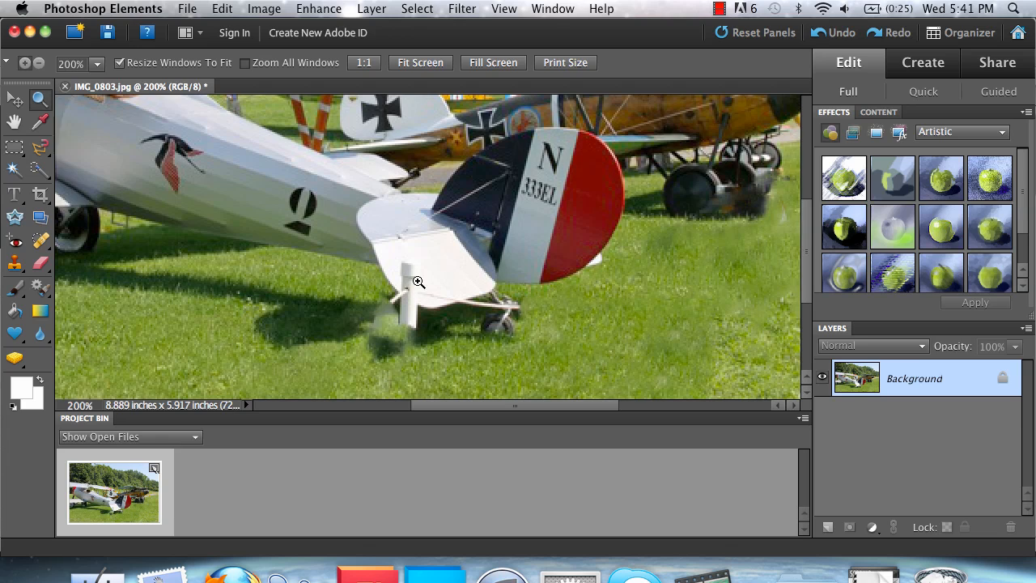
{"action": "left_click", "coordinate": [418, 280]}
{"action": "left_click", "coordinate": [418, 281]}
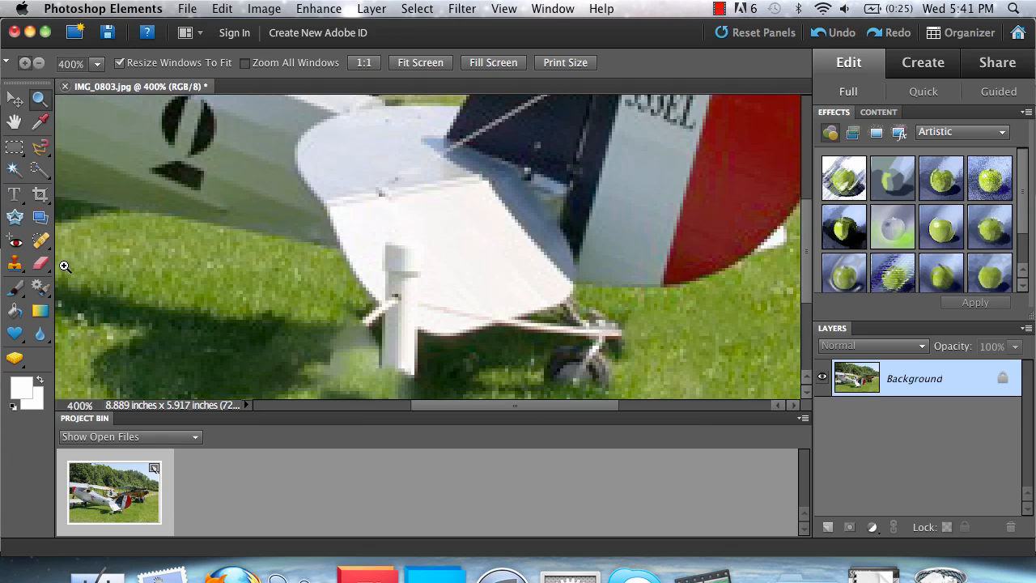
{"action": "left_click", "coordinate": [40, 241]}
{"action": "left_click", "coordinate": [173, 63]}
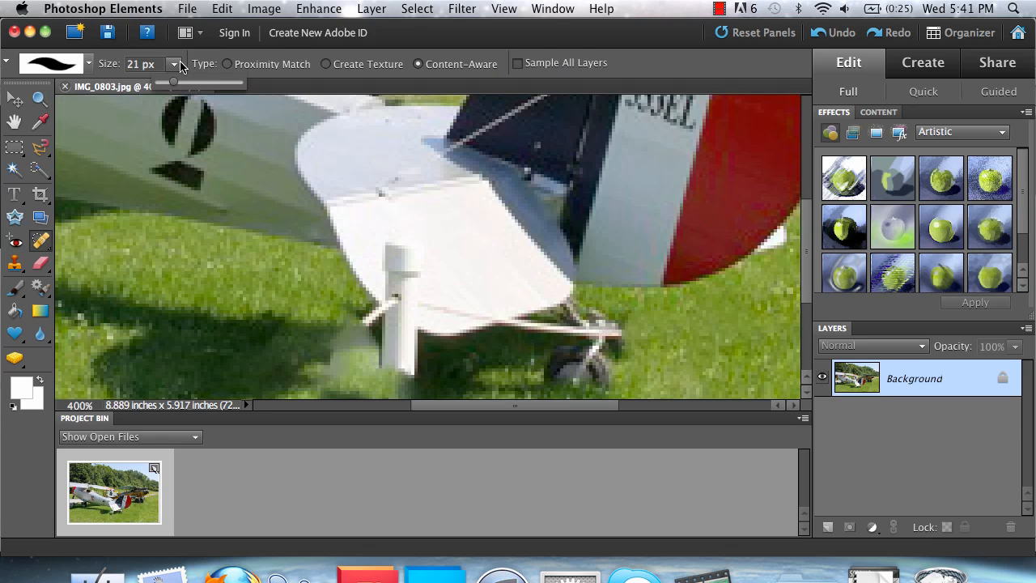
{"action": "left_click_drag", "start_coordinate": [163, 88], "coordinate": [159, 85]}
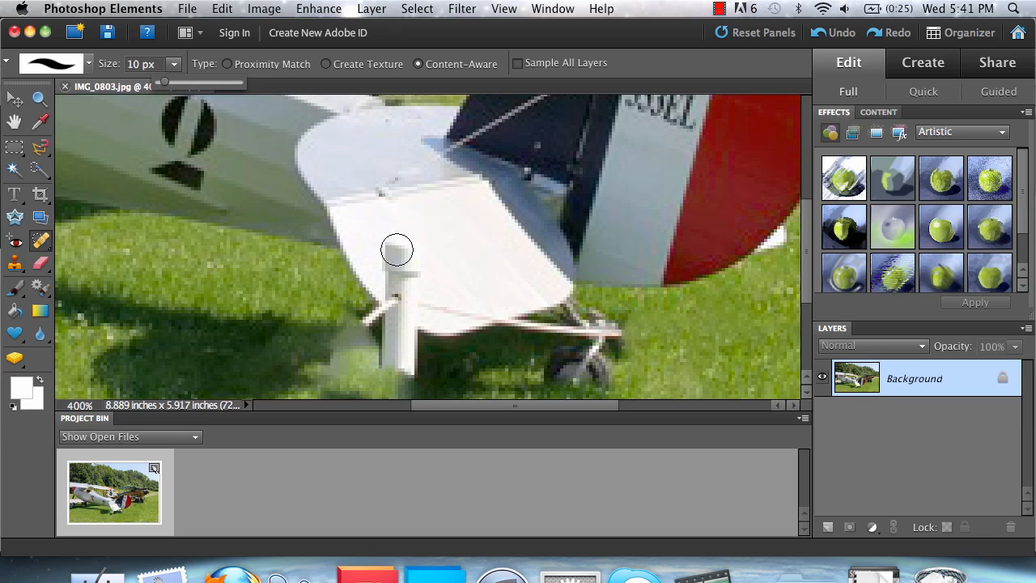
Heal away the post and struts under the tail, then start removing the standing man
{"action": "mouse_move", "coordinate": [396, 245]}
{"action": "left_mouse_down"}
{"action": "mouse_move", "coordinate": [408, 296]}
{"action": "mouse_move", "coordinate": [456, 306]}
{"action": "left_mouse_up"}
{"action": "left_click", "coordinate": [473, 305]}
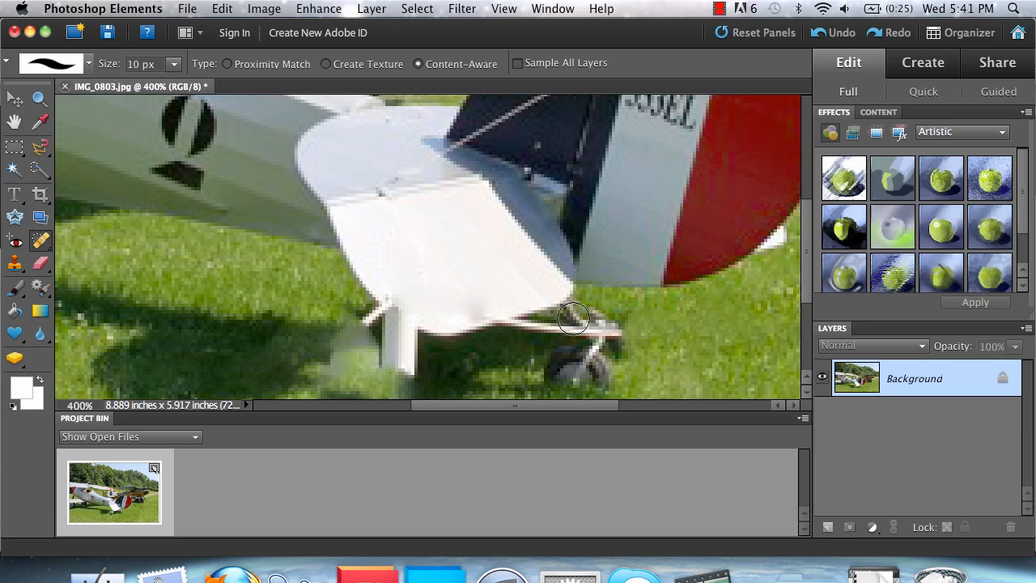
{"action": "left_click_drag", "start_coordinate": [608, 331], "coordinate": [522, 332]}
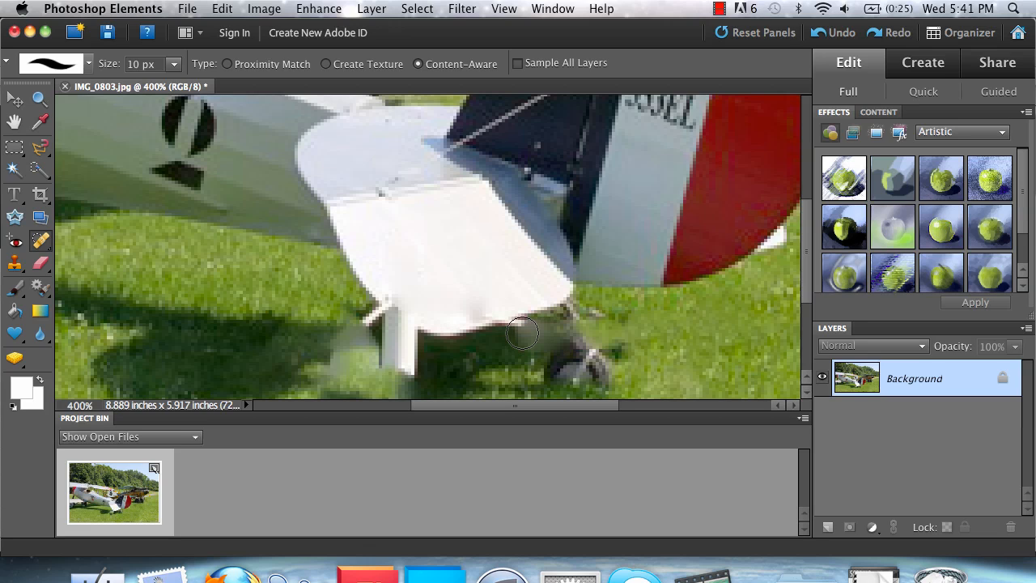
{"action": "mouse_move", "coordinate": [393, 369]}
{"action": "left_mouse_down"}
{"action": "mouse_move", "coordinate": [384, 340]}
{"action": "mouse_move", "coordinate": [402, 341]}
{"action": "mouse_move", "coordinate": [366, 314]}
{"action": "left_mouse_up"}
{"action": "scroll", "coordinate": [446, 365], "scroll_direction": "left", "scroll_amount": 15}
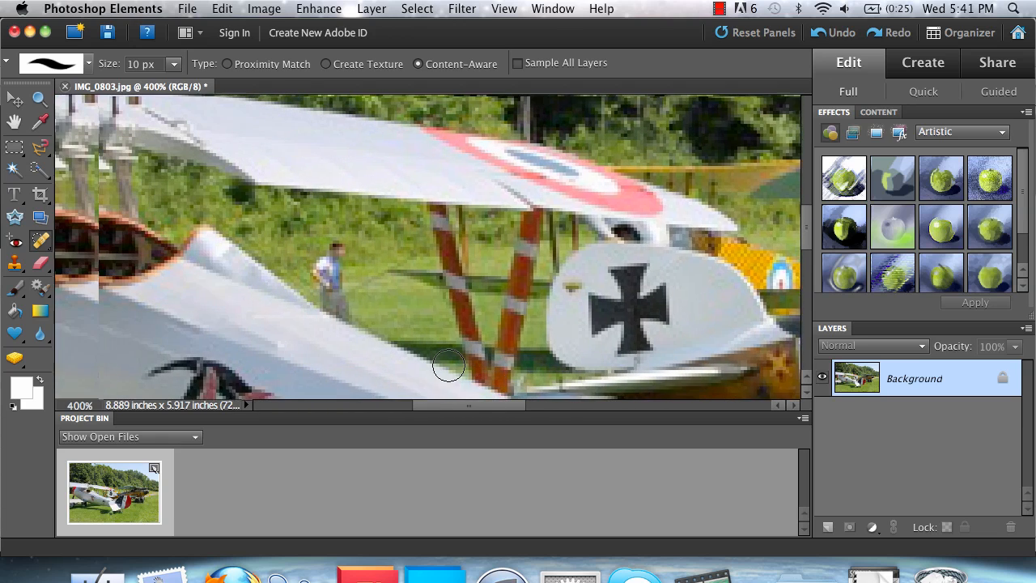
{"action": "mouse_move", "coordinate": [365, 238]}
{"action": "left_mouse_down"}
{"action": "mouse_move", "coordinate": [336, 270]}
{"action": "mouse_move", "coordinate": [352, 301]}
{"action": "left_mouse_up"}
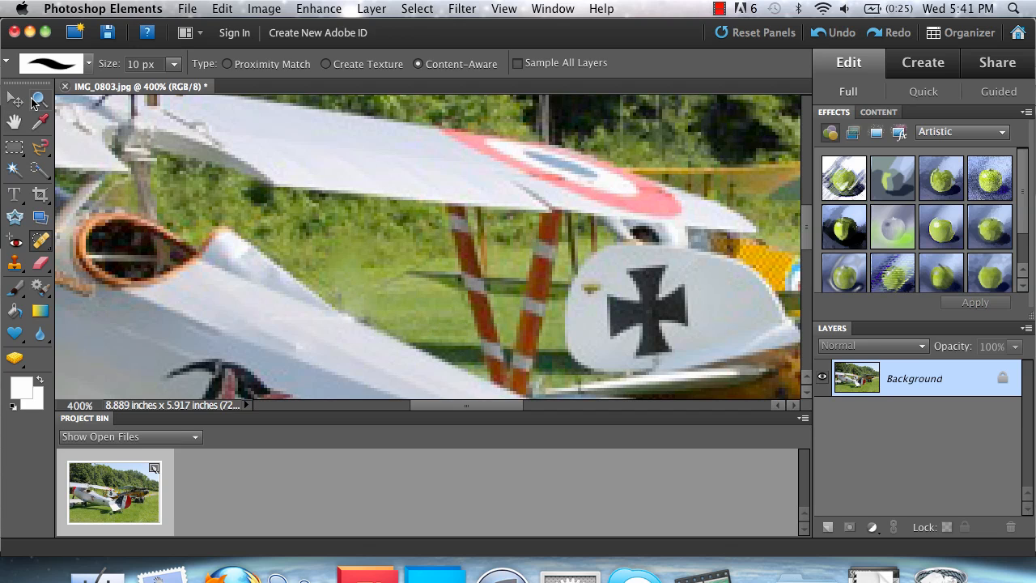
Zoom out from 400% to view the whole retouched biplane photo at 100%
{"action": "left_click", "coordinate": [43, 98]}
{"action": "left_click", "coordinate": [96, 64]}
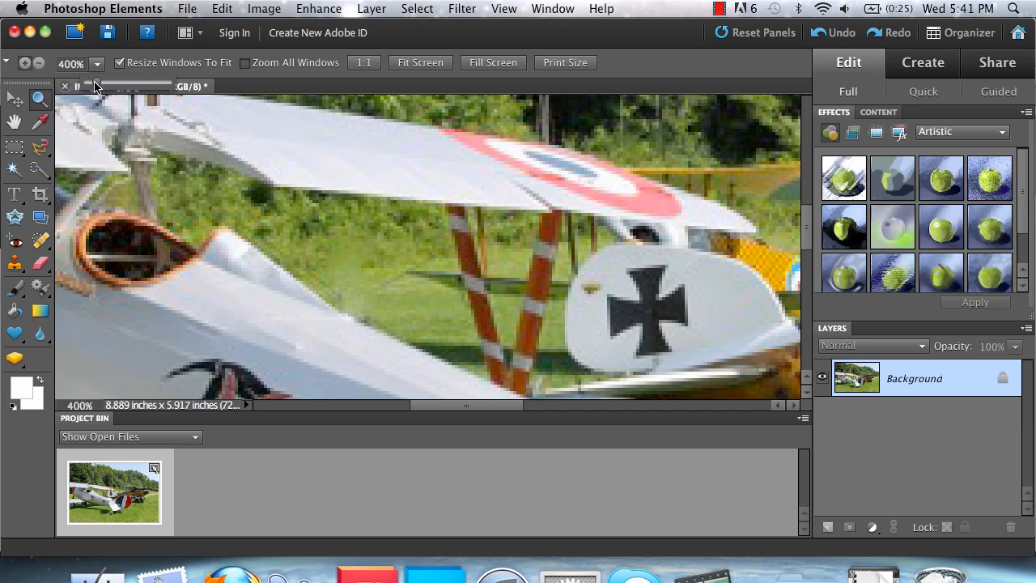
{"action": "left_click_drag", "start_coordinate": [95, 87], "coordinate": [88, 87]}
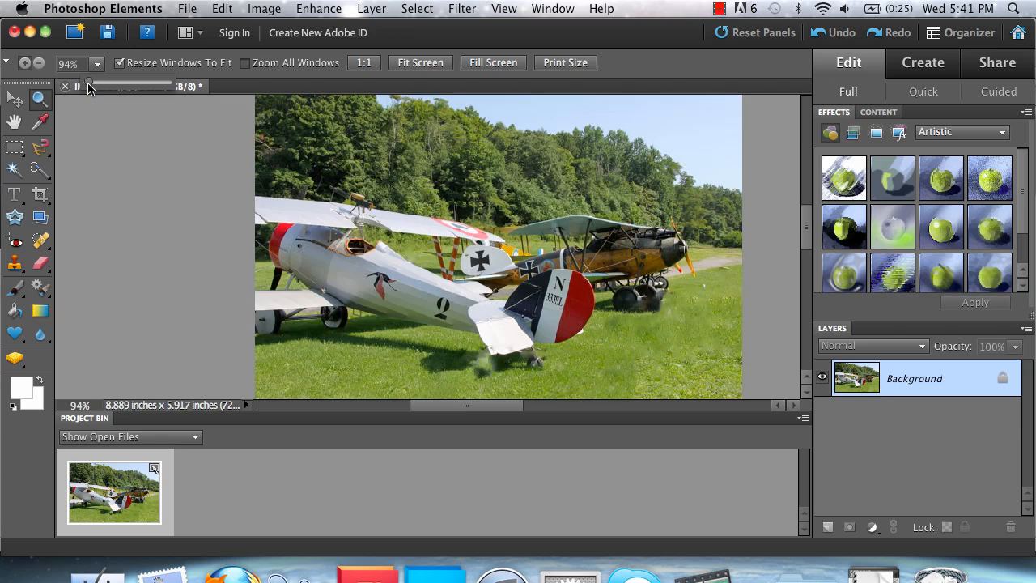
{"action": "left_click", "coordinate": [231, 190]}
{"action": "scroll", "coordinate": [231, 194], "scroll_direction": "right", "scroll_amount": 4}
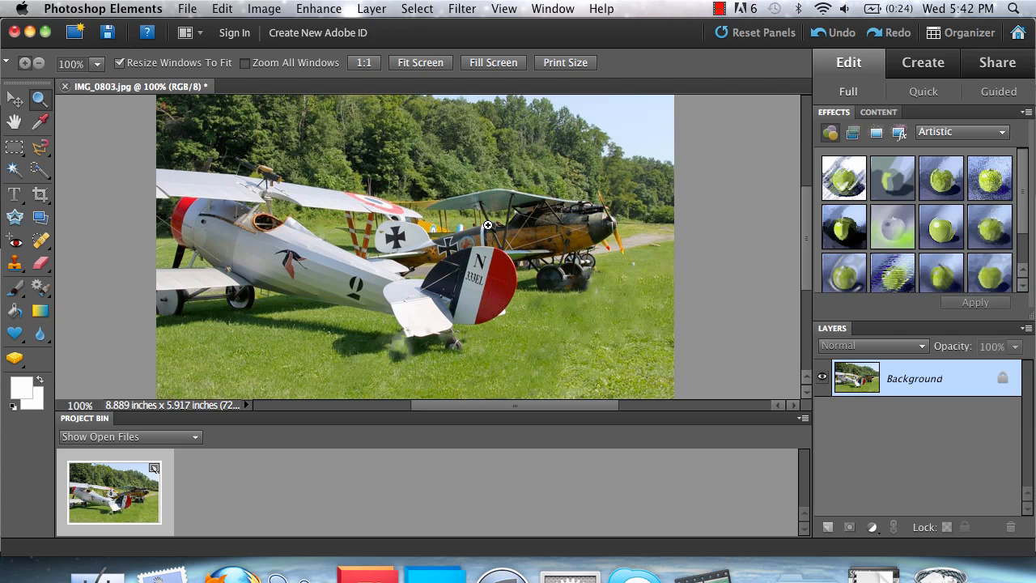
{"action": "left_click", "coordinate": [718, 9]}
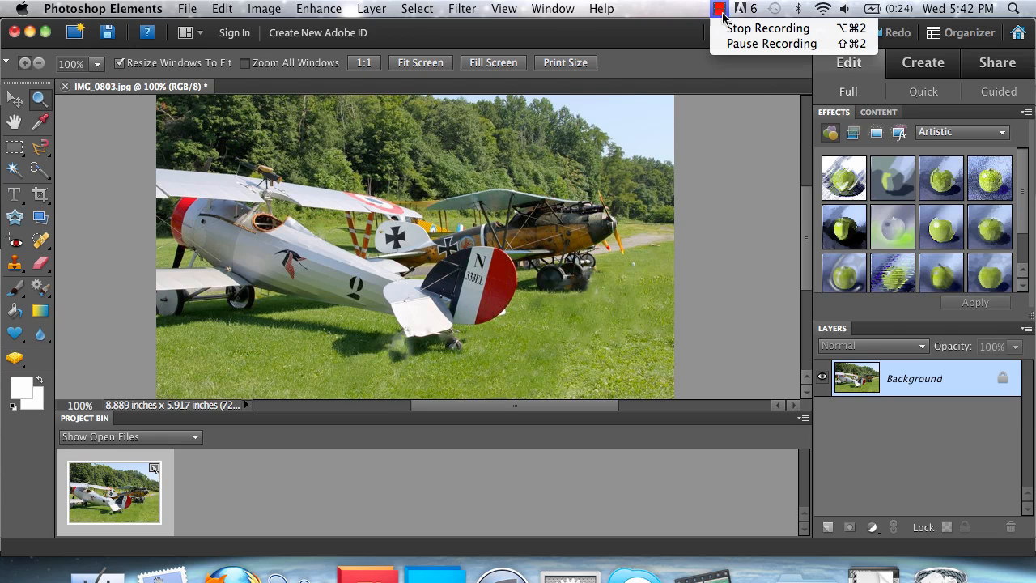